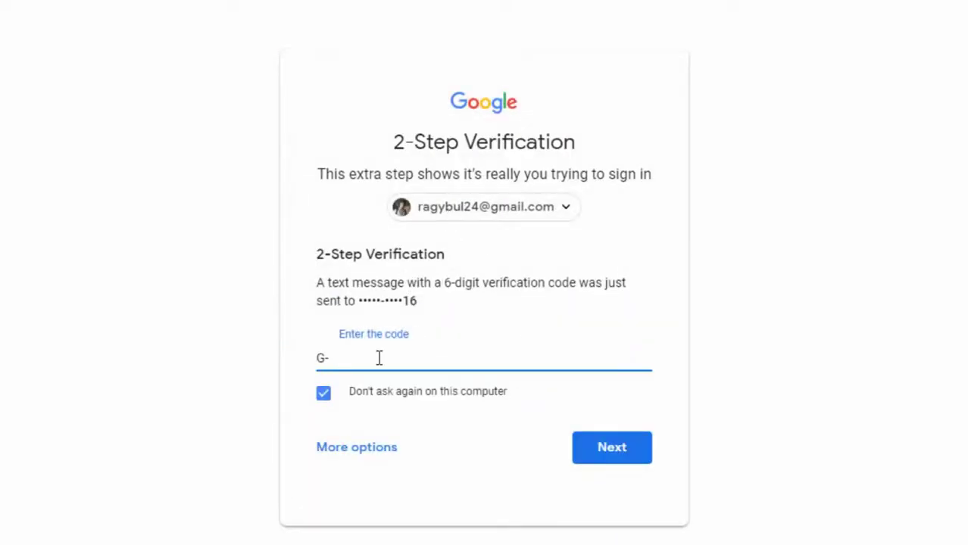
Step: Enter the 6-digit verification code received by text message and submit it
click(637, 458)
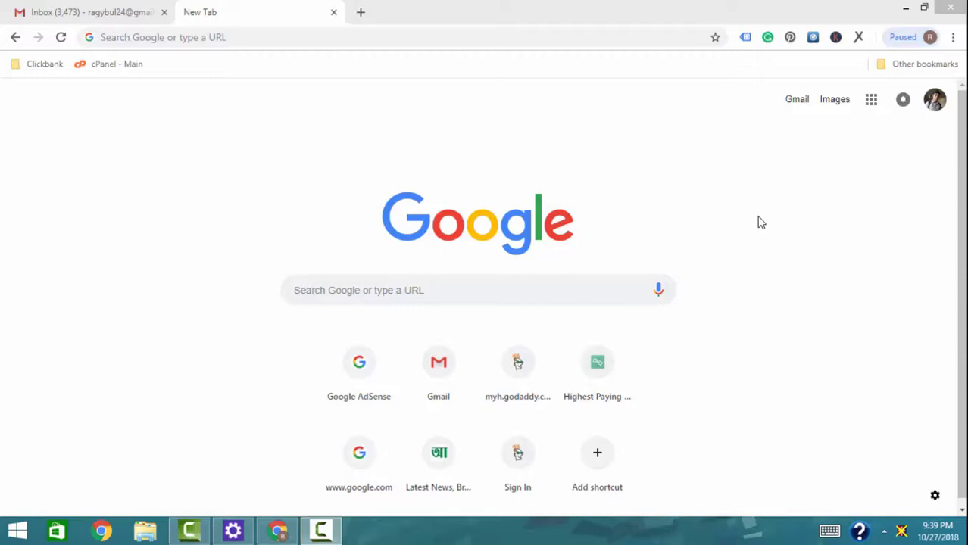
Step: Open a new tab, then launch the Google Account overview from Gmail's Google apps grid
click(361, 12)
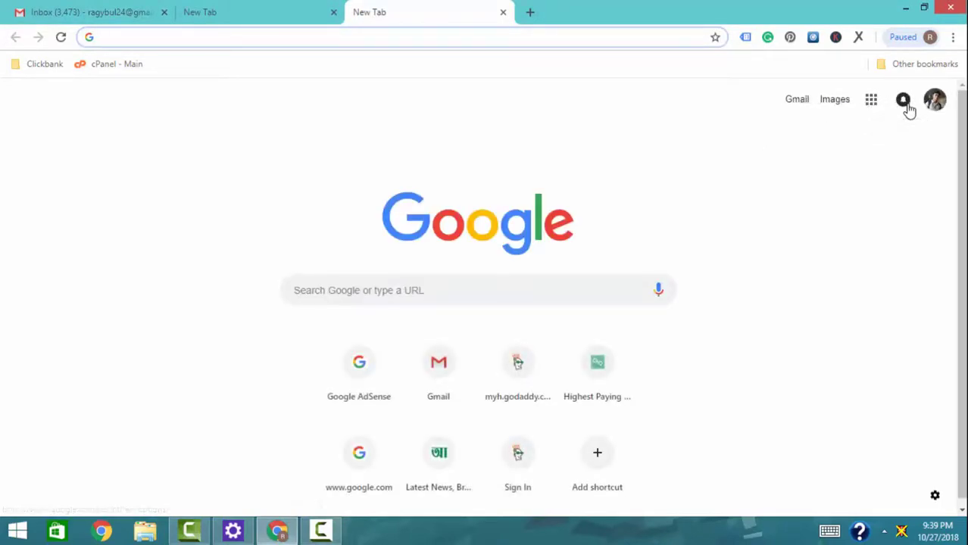
click(89, 9)
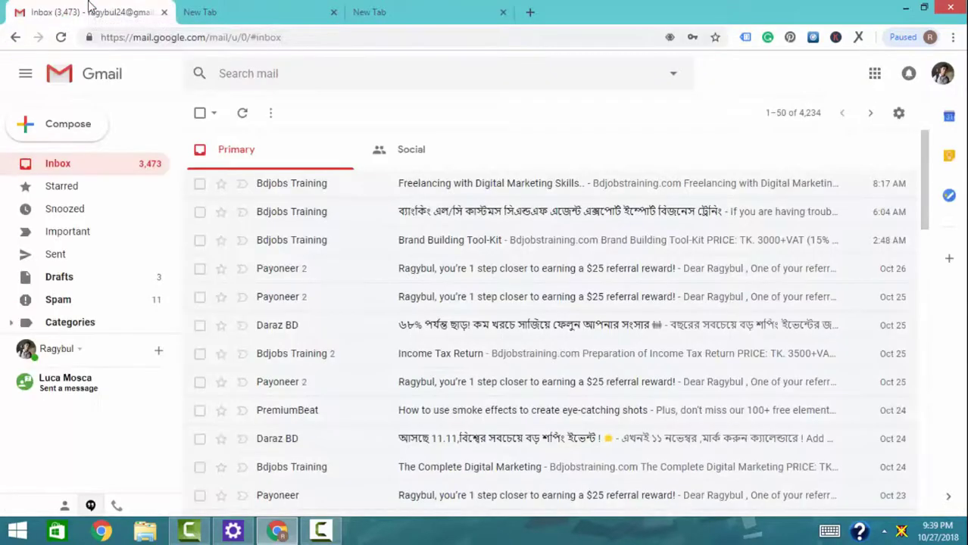
click(875, 75)
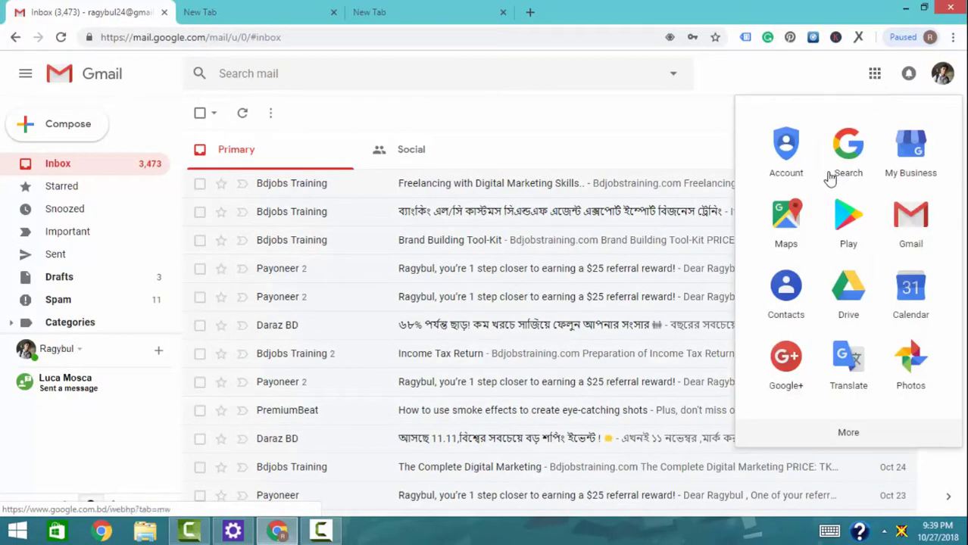
click(786, 152)
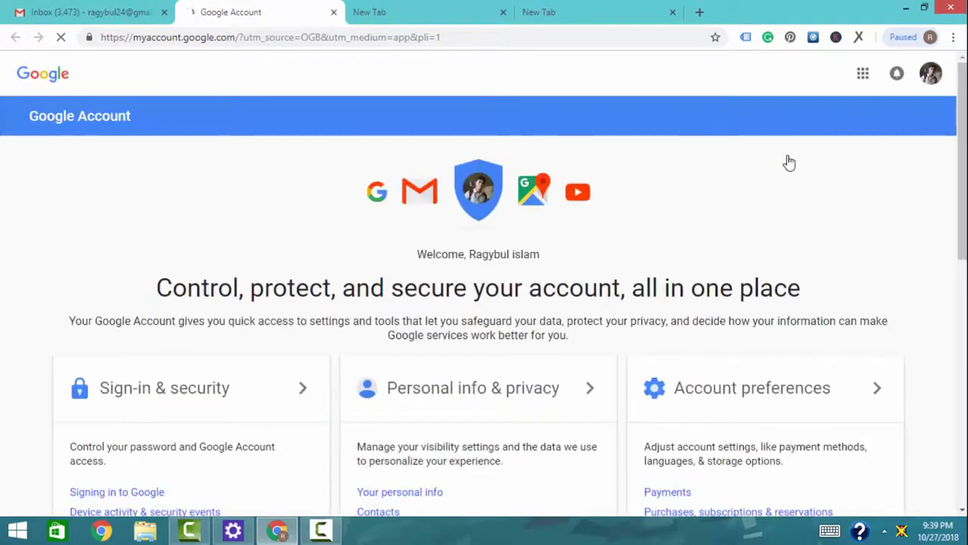
drag(963, 180, 962, 302)
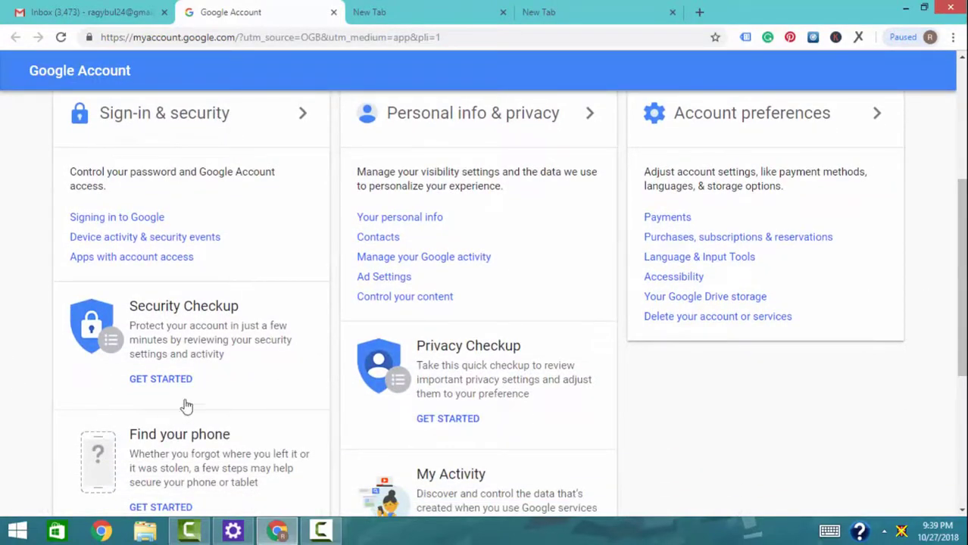
click(166, 356)
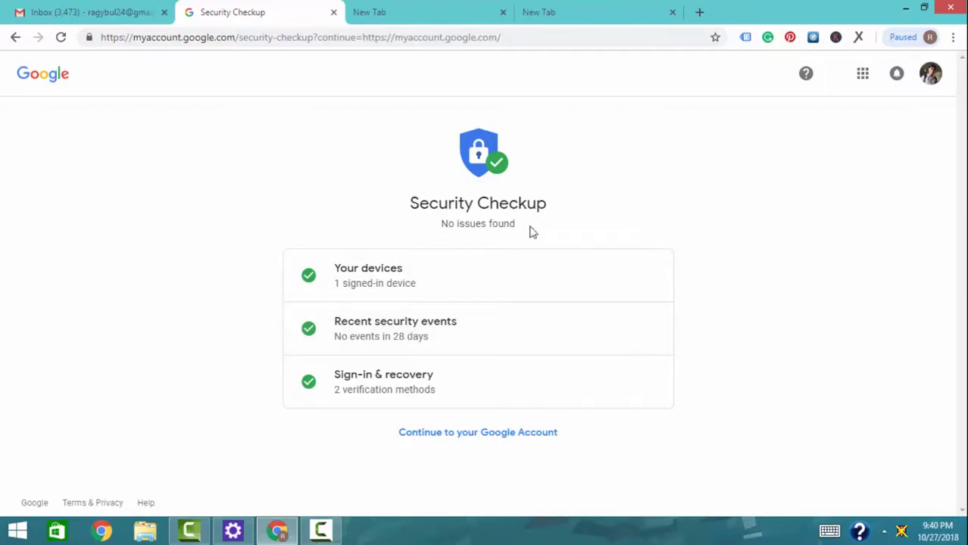
click(492, 437)
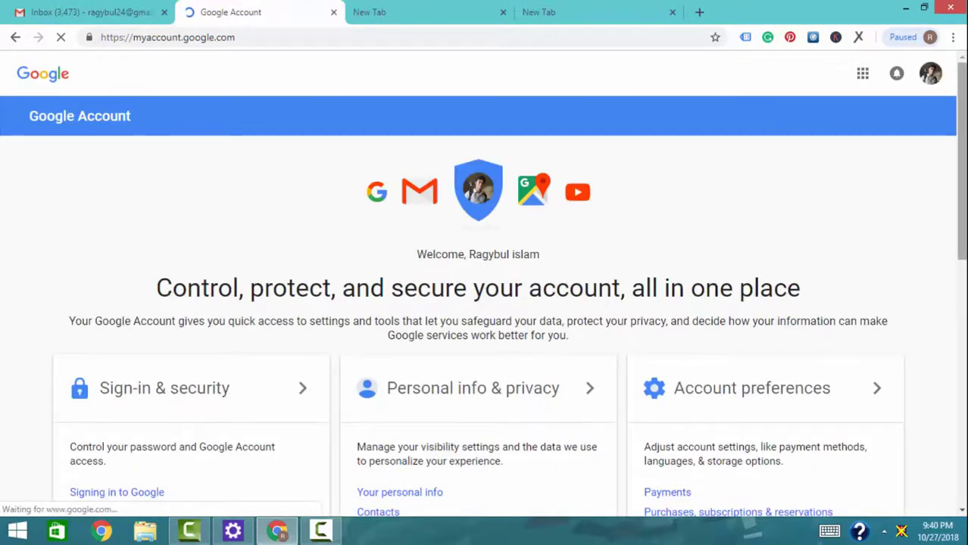
scroll(299, 221, down, 3)
Step: Go to Sign-in & security and locate 2-Step Verification, shown as Off, under Password & sign-in method
click(299, 221)
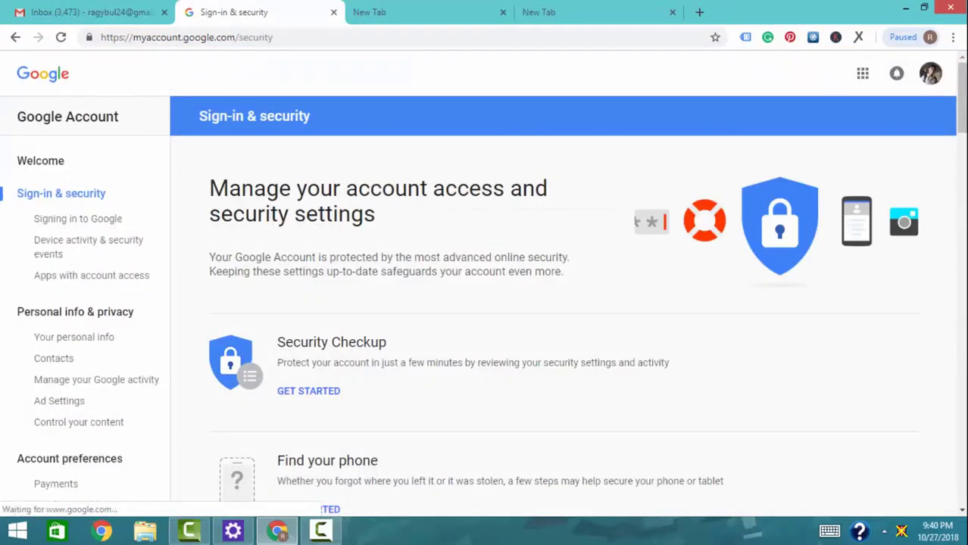
scroll(476, 240, down, 3)
scroll(561, 299, down, 8)
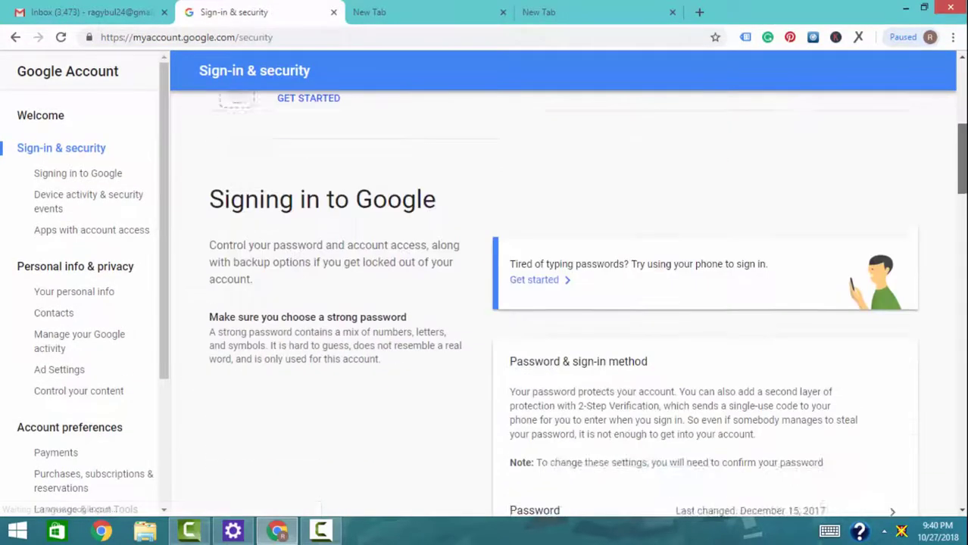
scroll(621, 349, up, 3)
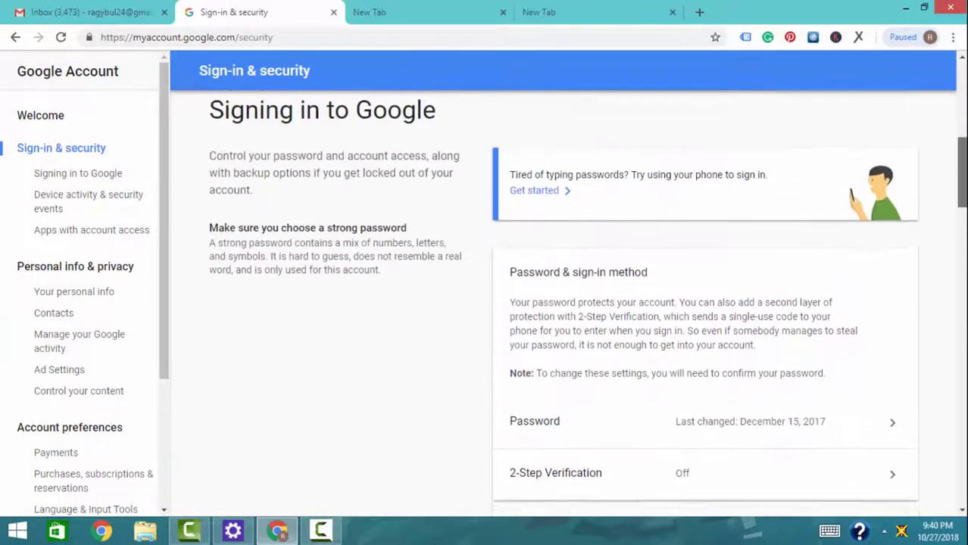
scroll(621, 349, down, 3)
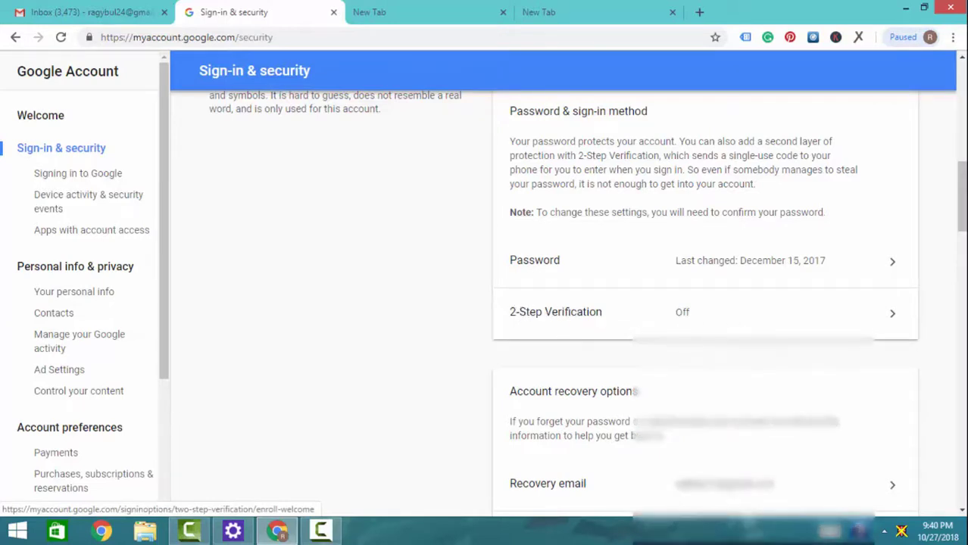
scroll(937, 306, down, 2)
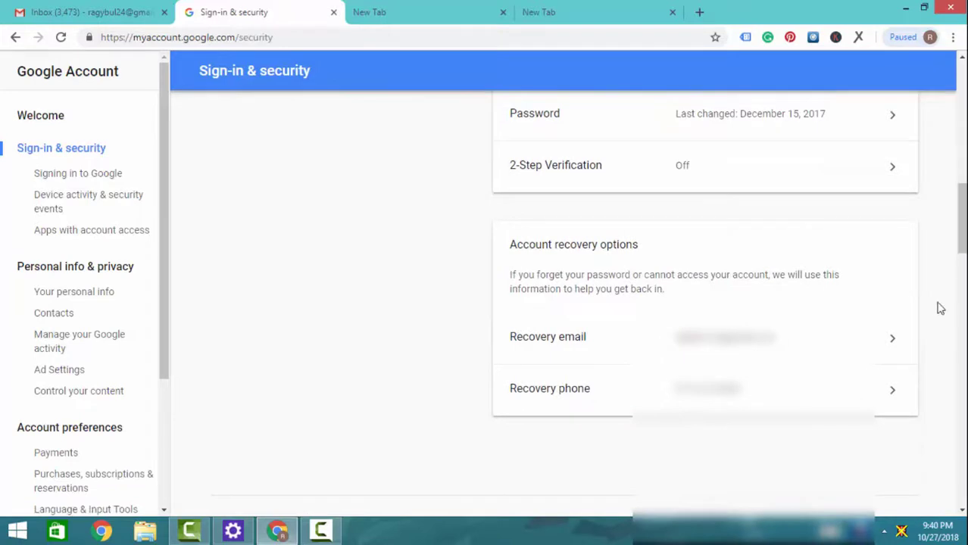
scroll(713, 302, up, 2)
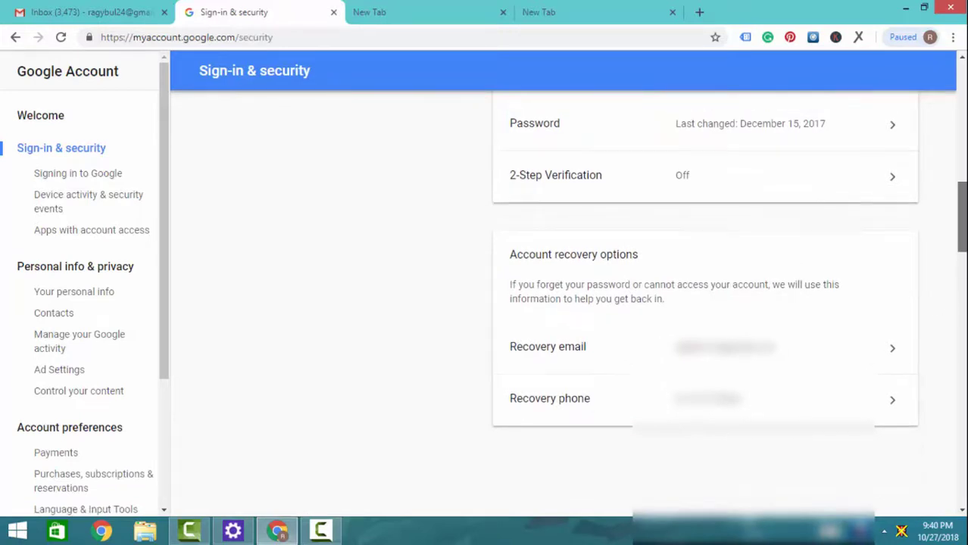
scroll(905, 357, up, 1)
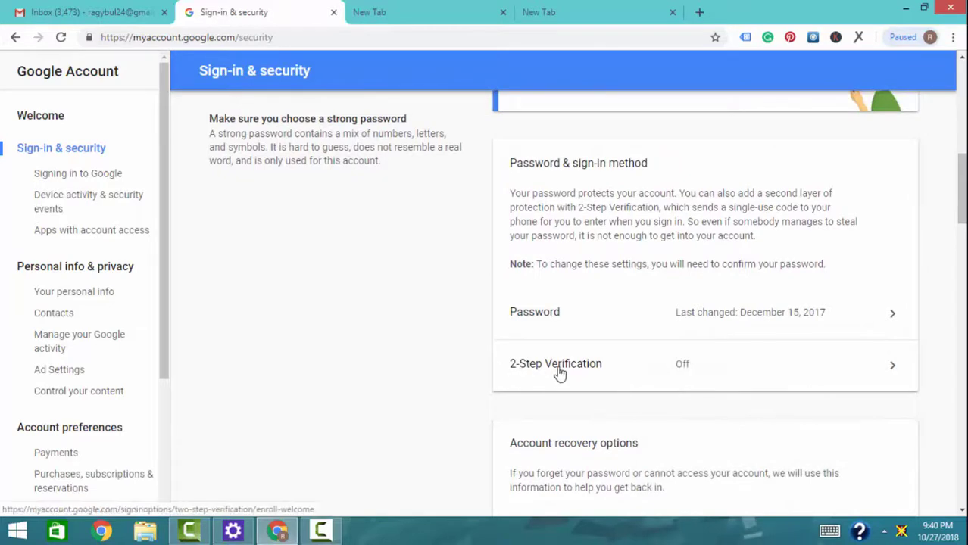
Step: Start 2-Step Verification setup with GET STARTED and re-confirm the account password
click(893, 371)
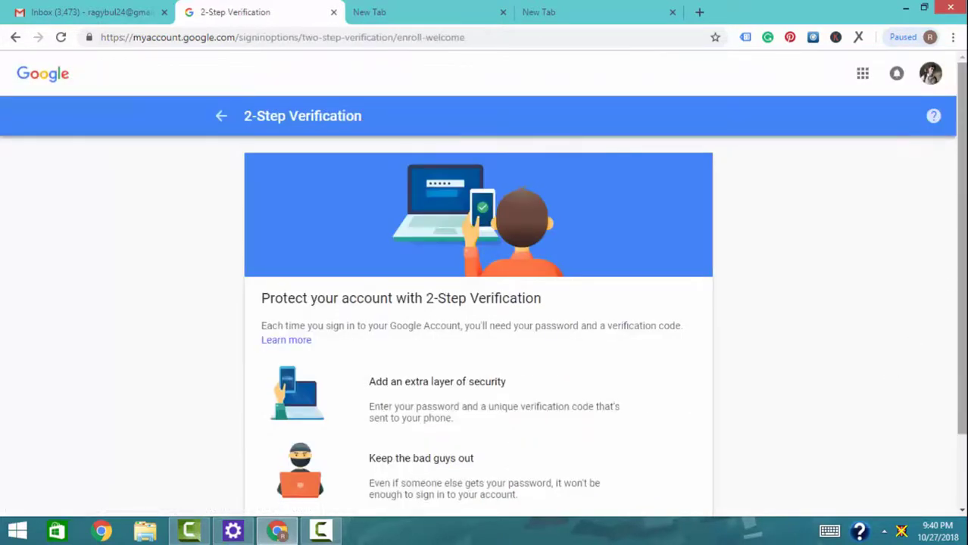
drag(961, 198, 962, 265)
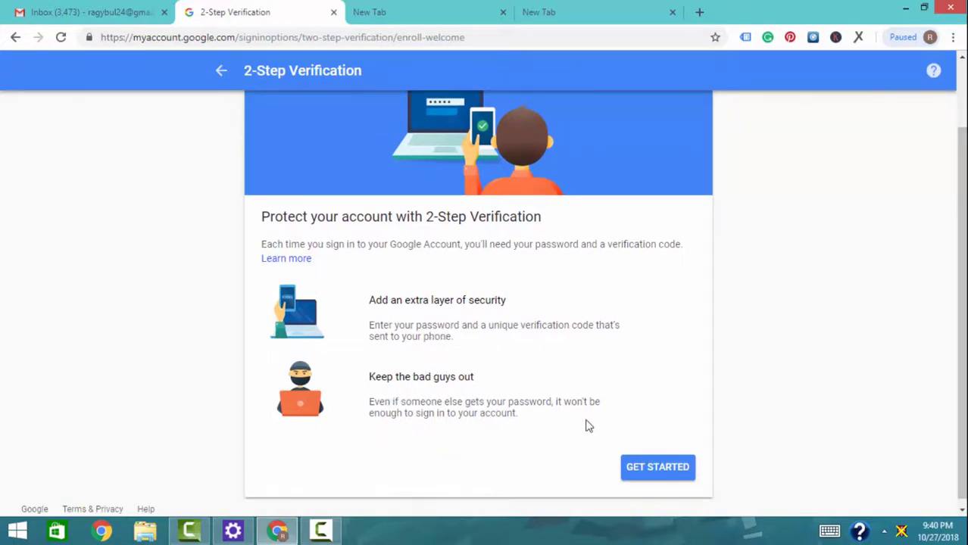
click(666, 476)
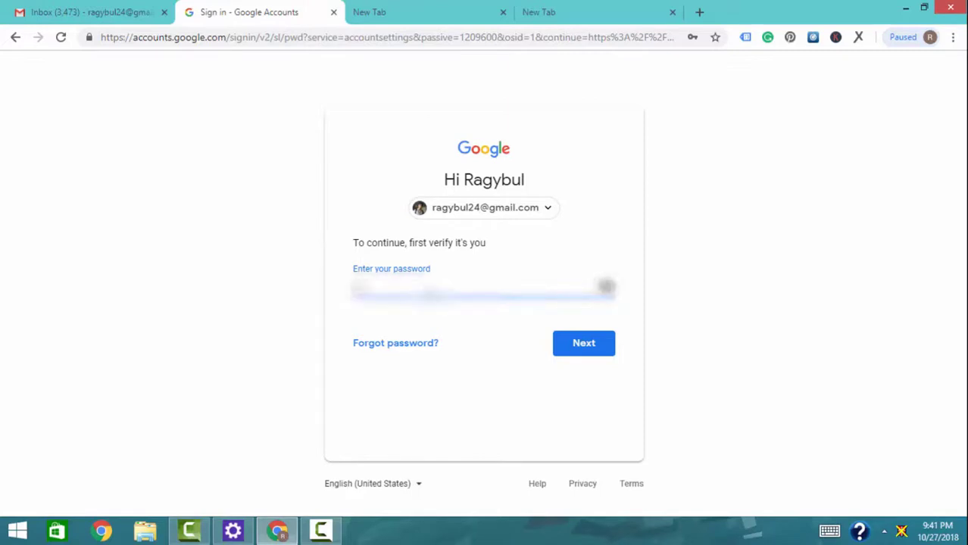
click(577, 361)
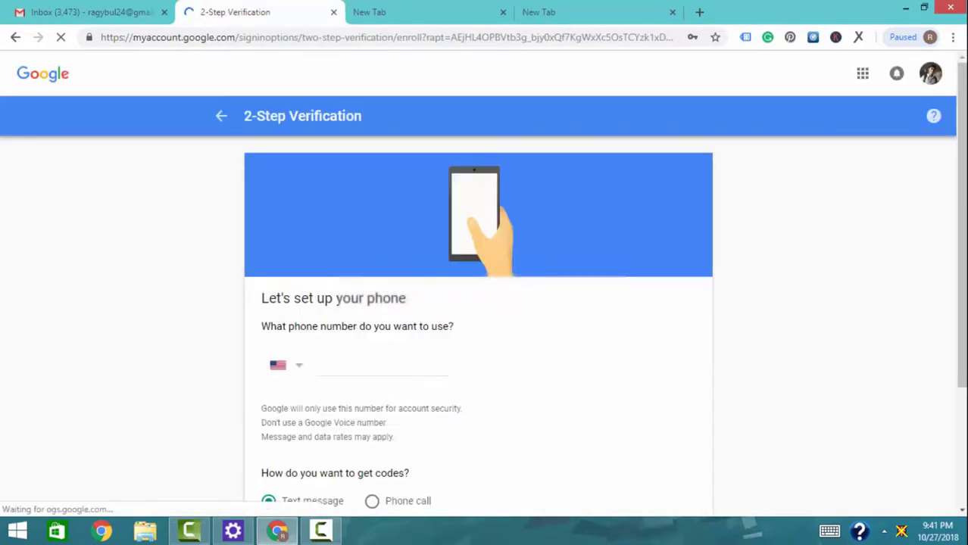
Step: Register a Bangladesh (+880) phone number to receive 2-Step Verification codes by text message
scroll(484, 303, down, 1)
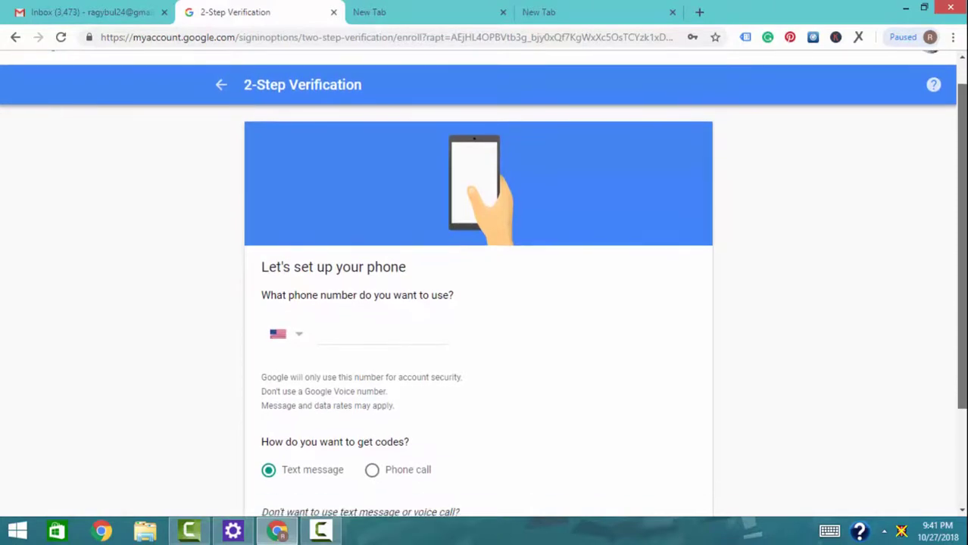
scroll(484, 303, down, 2)
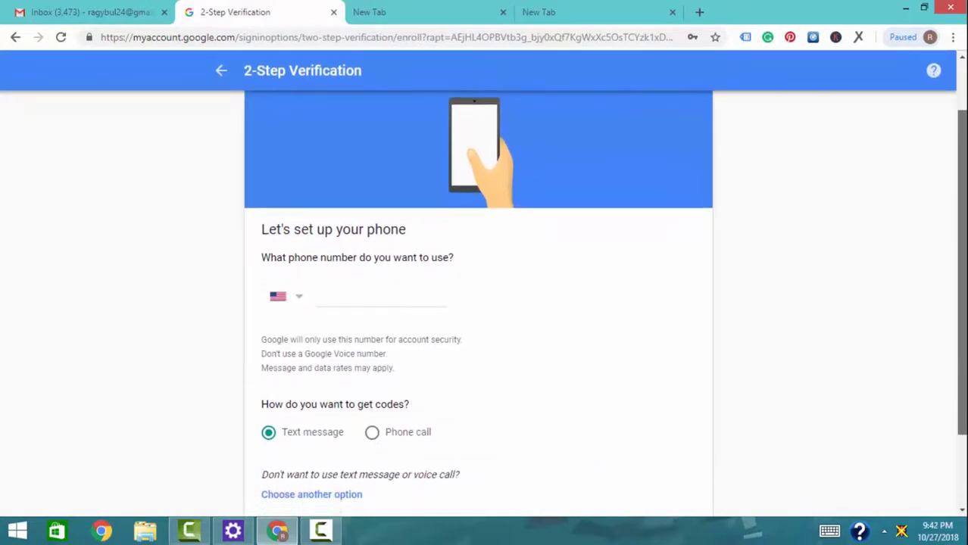
scroll(484, 303, up, 3)
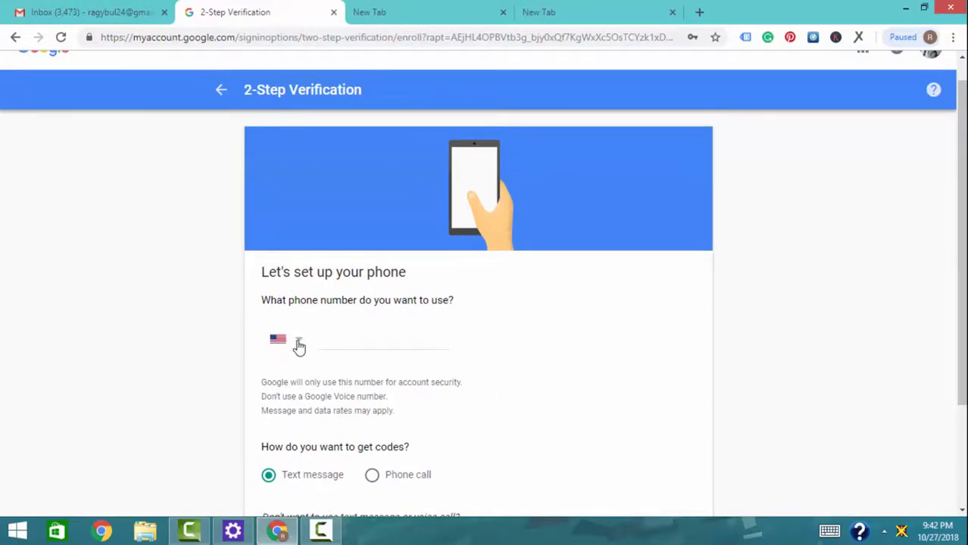
click(298, 343)
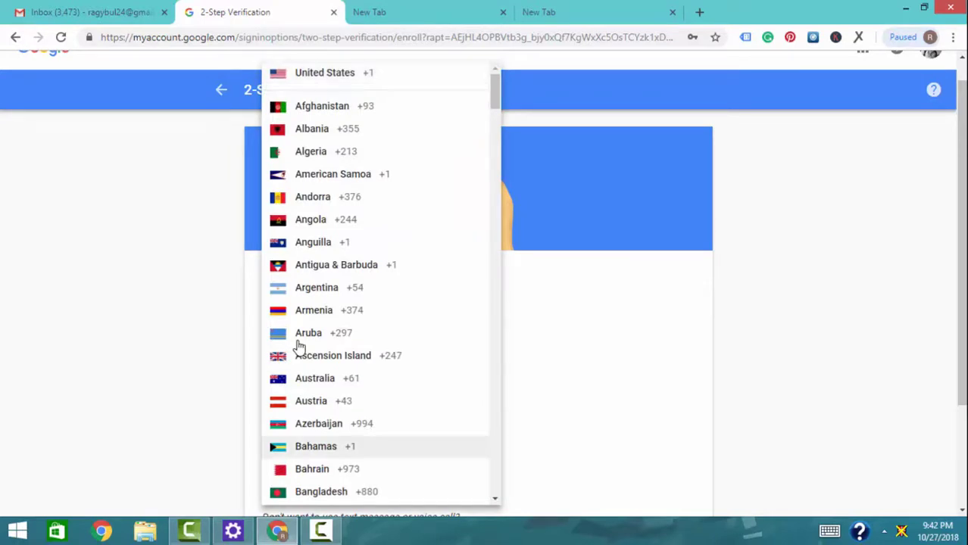
click(320, 493)
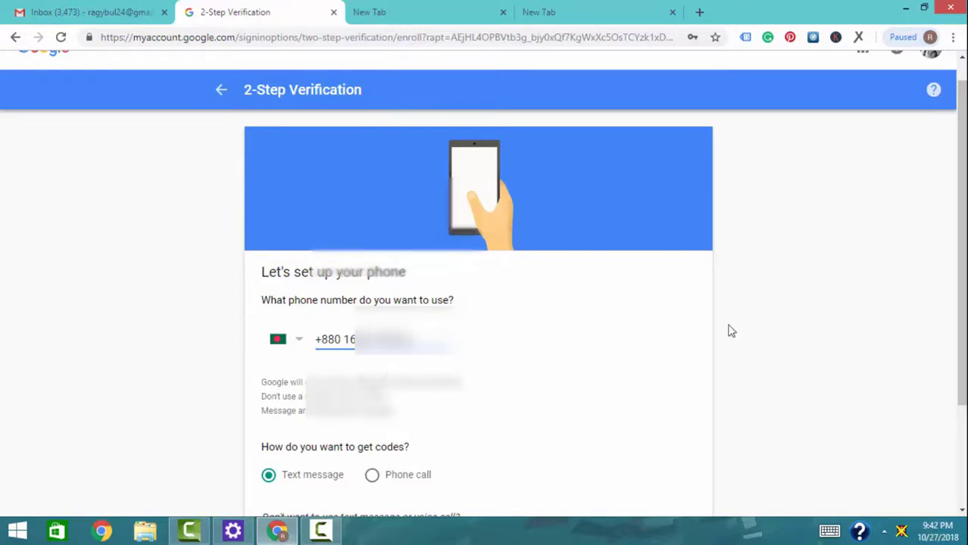
scroll(376, 376, down, 2)
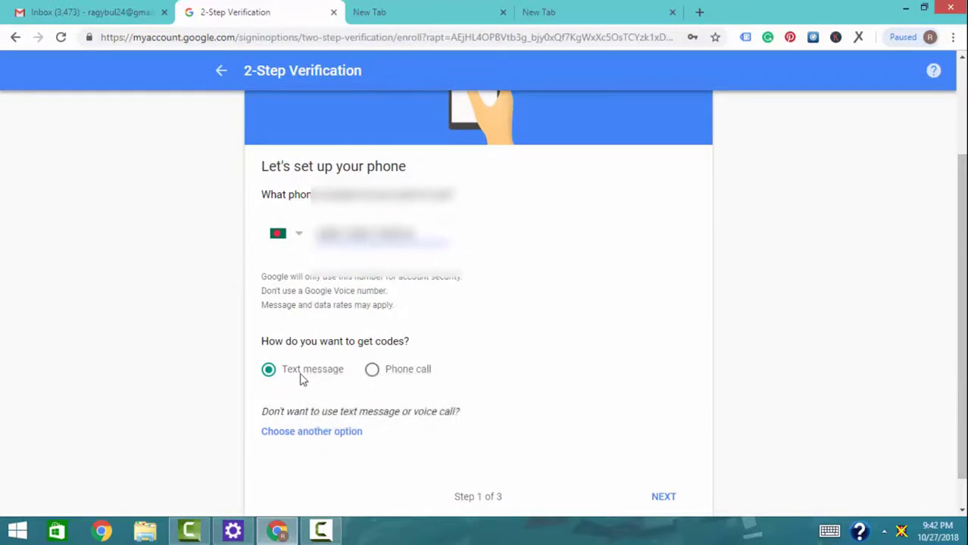
scroll(961, 318, down, 1)
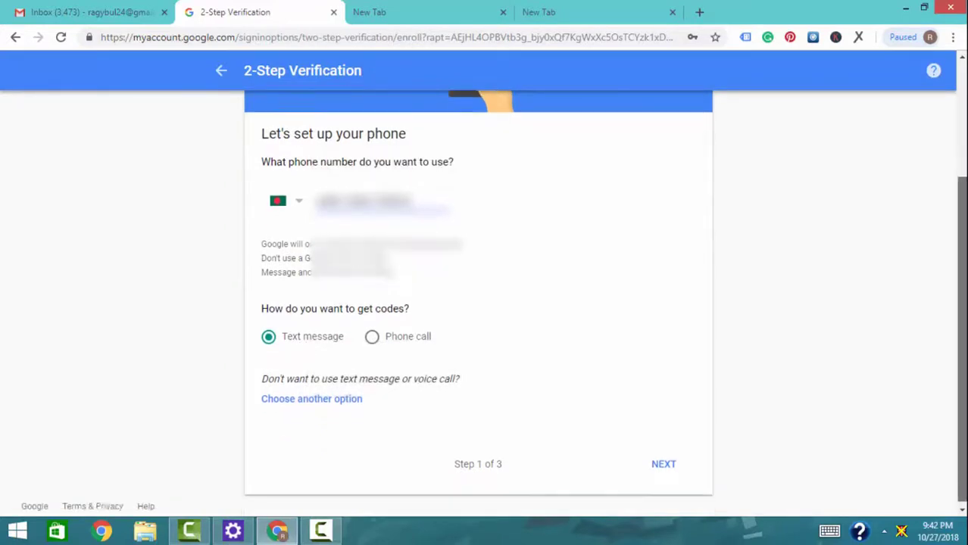
click(674, 465)
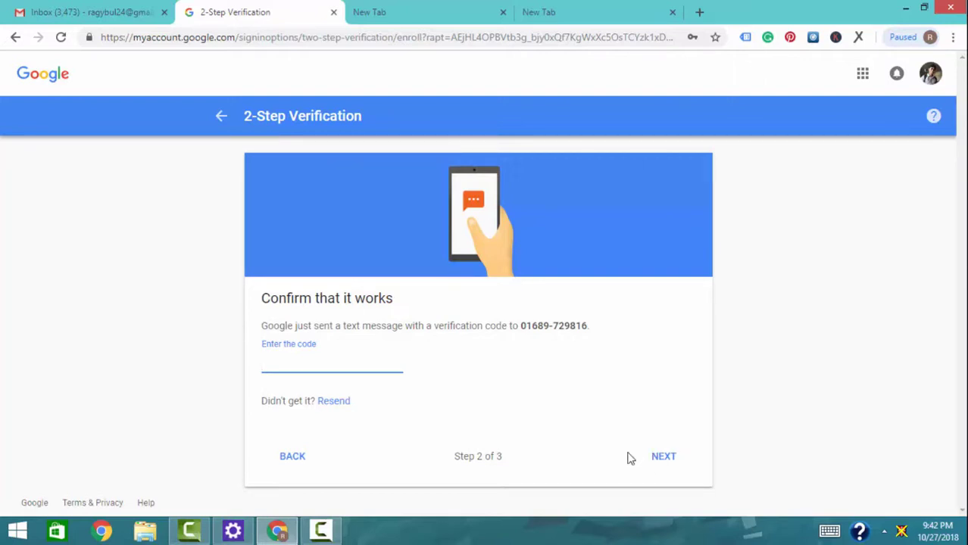
Step: Paste and confirm the texted code, then turn 2-Step Verification on
click(663, 457)
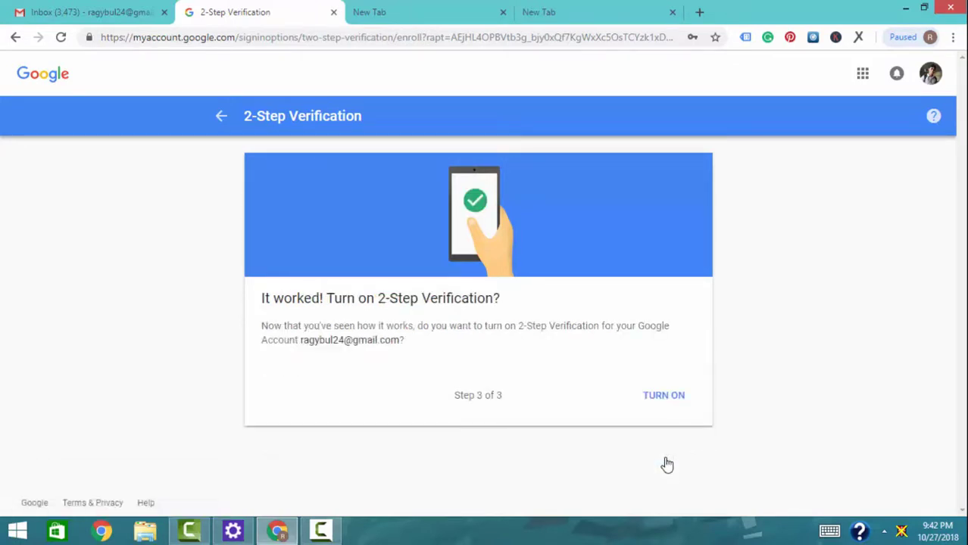
click(667, 396)
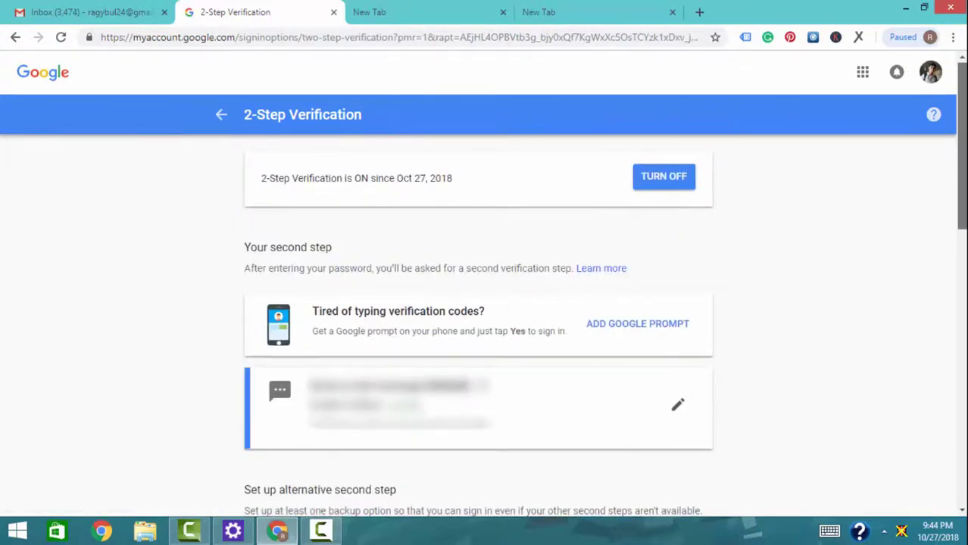
scroll(485, 303, down, 1)
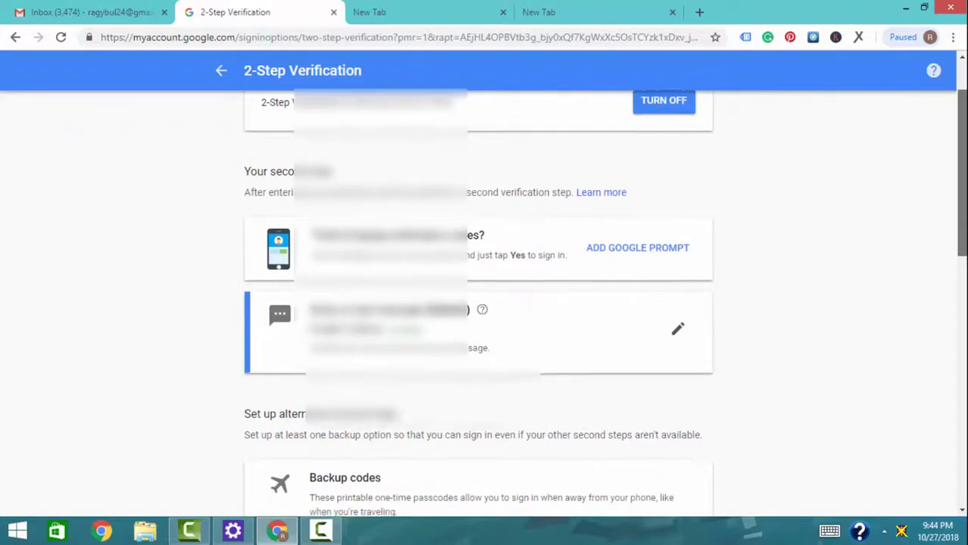
scroll(485, 303, down, 1)
scroll(484, 303, up, 1)
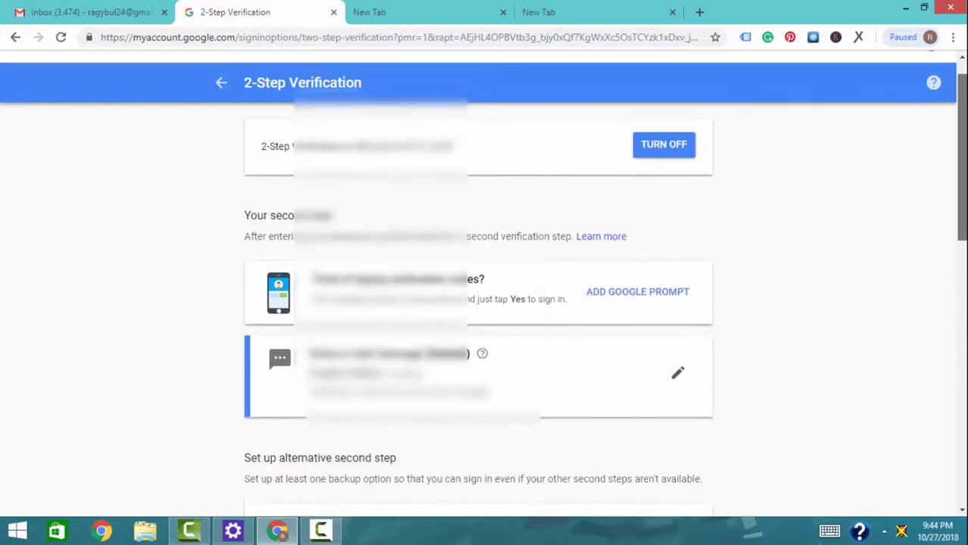
scroll(935, 187, up, 1)
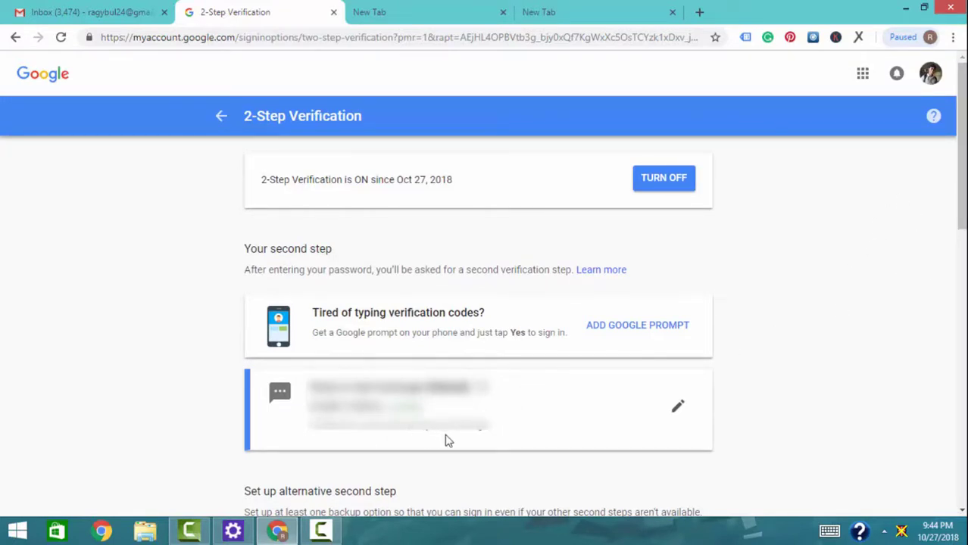
drag(960, 198, 962, 383)
drag(962, 298, 962, 129)
Step: Sign out of the Google account, then start YouTube sign-in and choose the same account
click(933, 78)
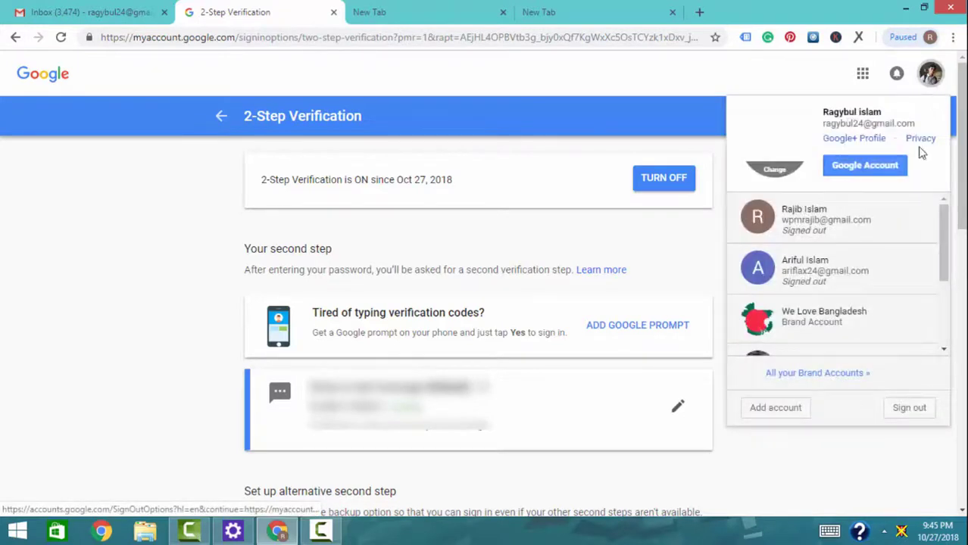
click(910, 409)
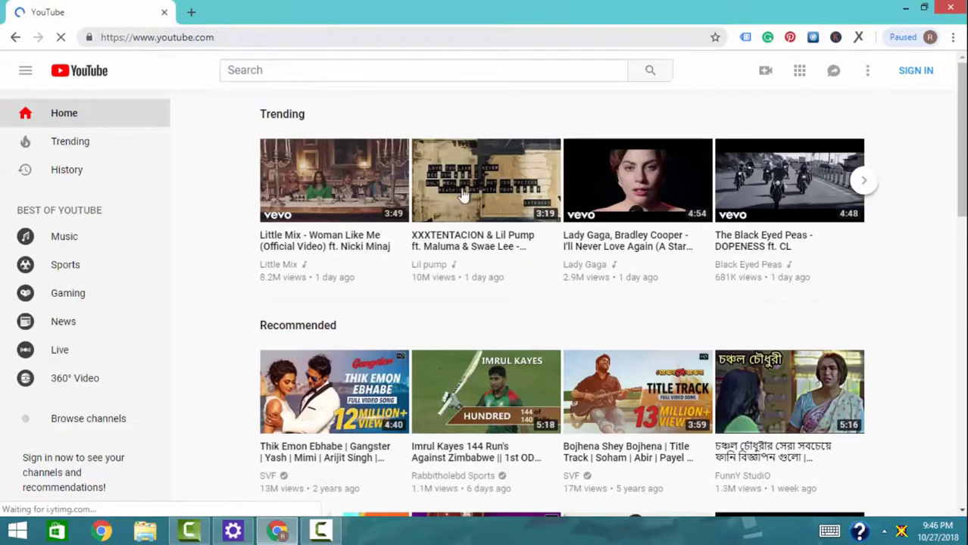
click(917, 80)
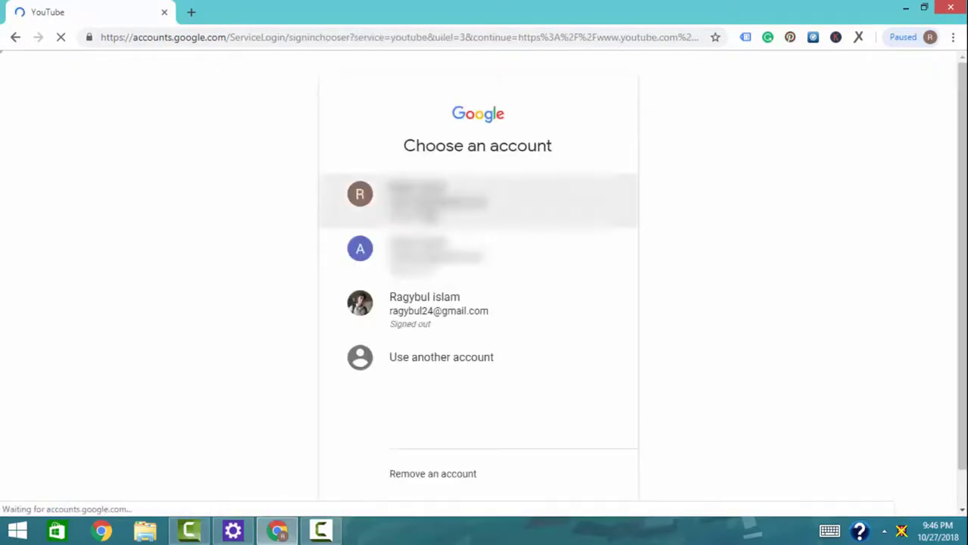
click(427, 324)
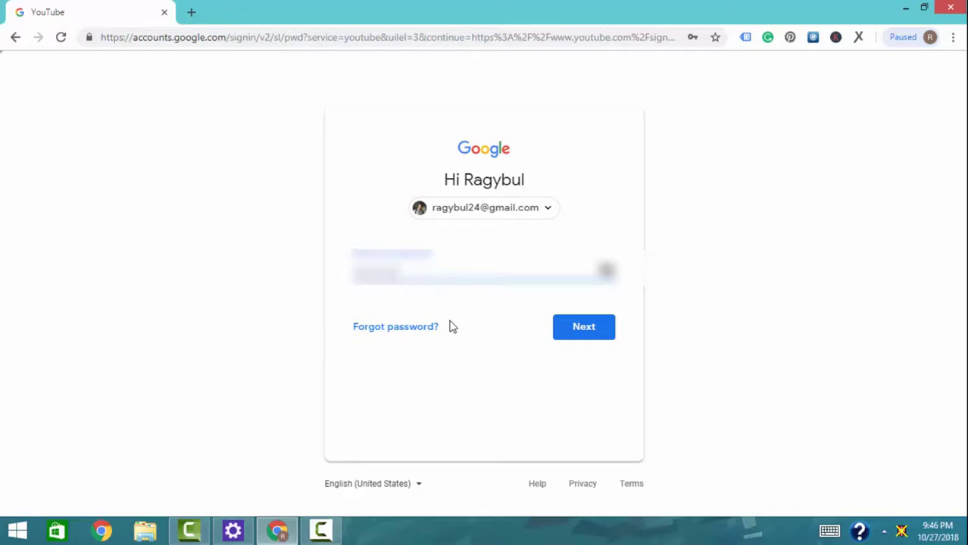
Step: Submit the password and the texted verification code, then confirm the YouTube channel with OK
click(587, 335)
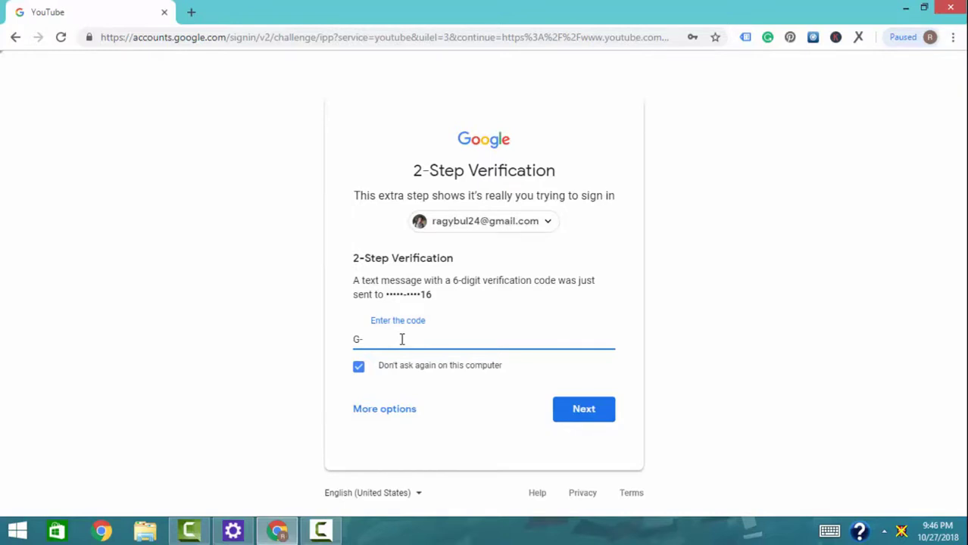
click(605, 423)
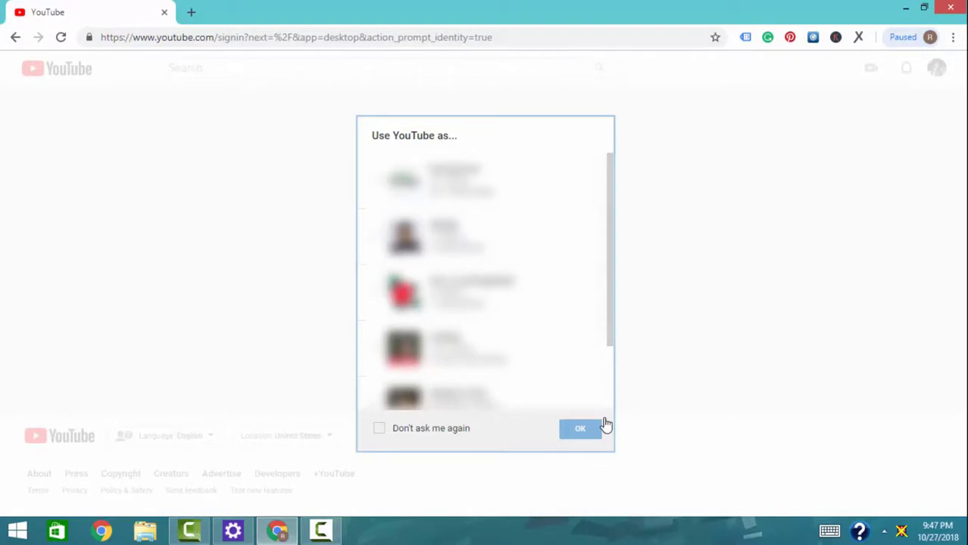
click(580, 428)
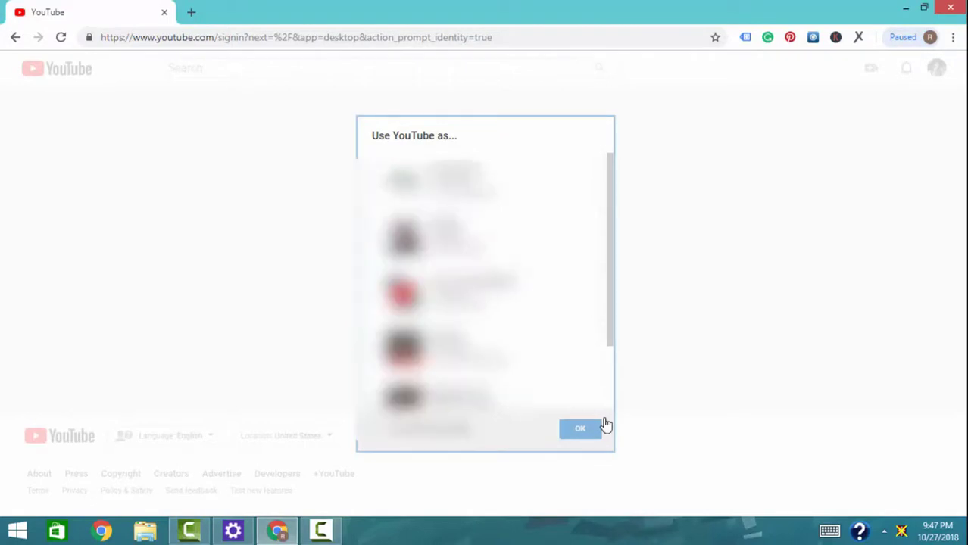